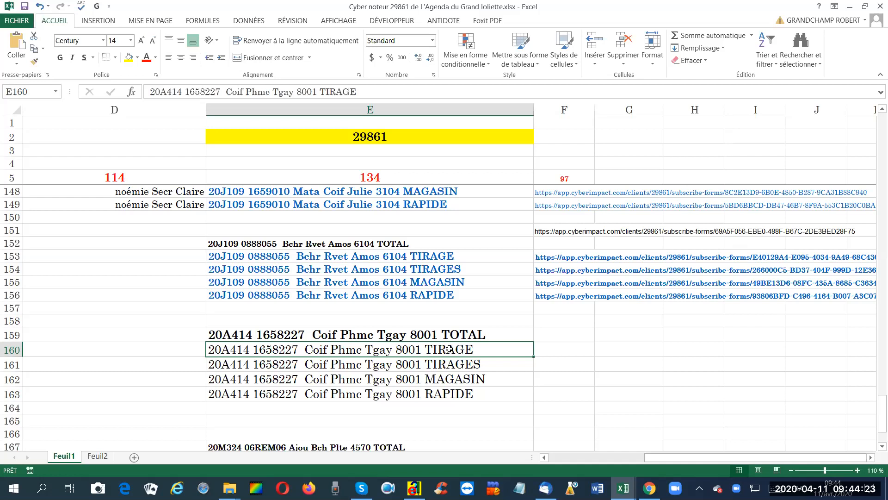
- Copy the 20A414 Coif Phmc Tgay TIRAGE name from cell E160, switch to Cyberimpact in Chrome, and start a hosted subscription form with that name
key("ctrl+c")
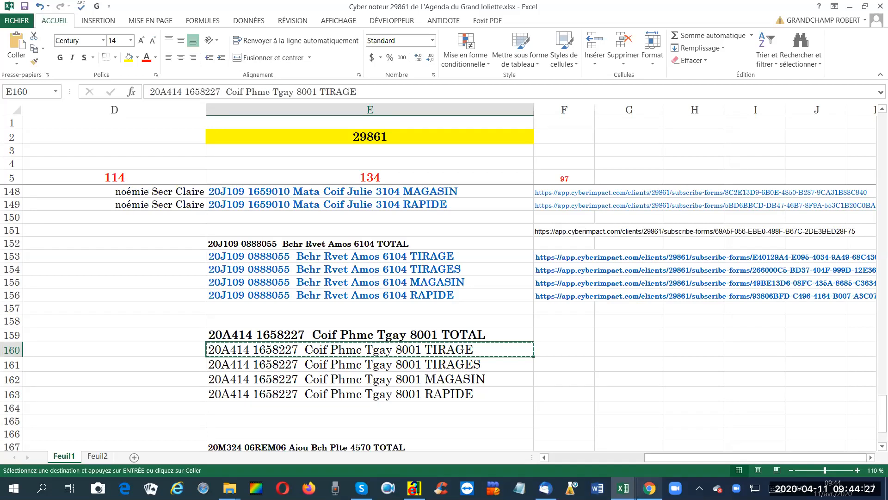
mouse_move(649, 488)
left_click(650, 433)
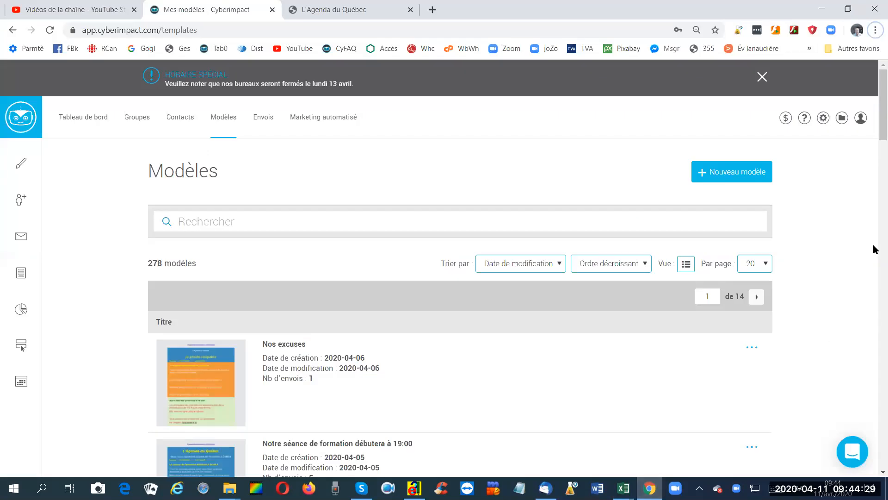
mouse_move(824, 122)
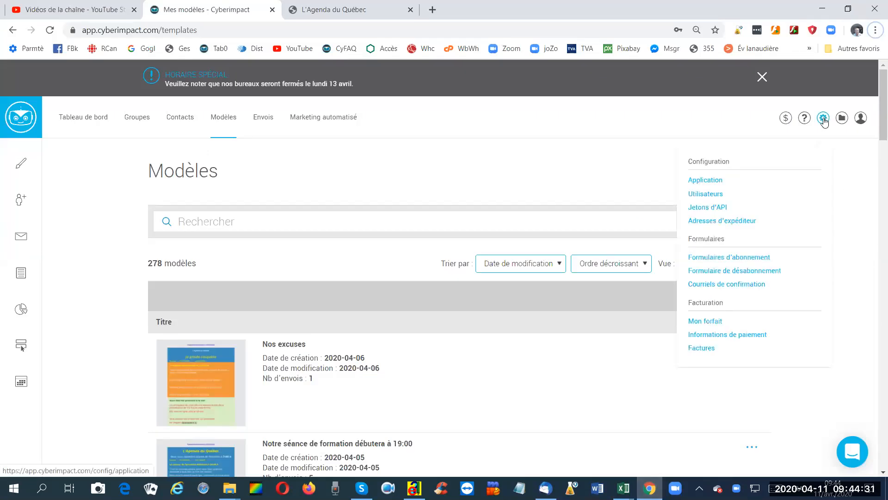
left_click(720, 257)
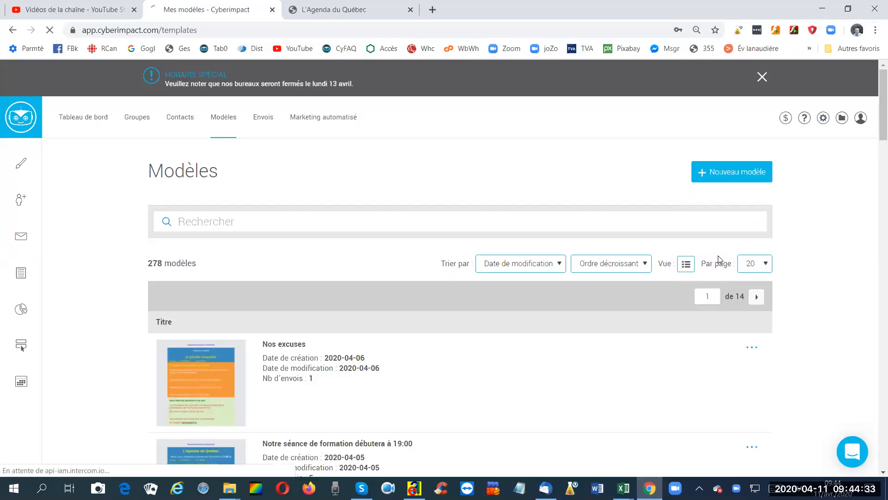
left_click(699, 167)
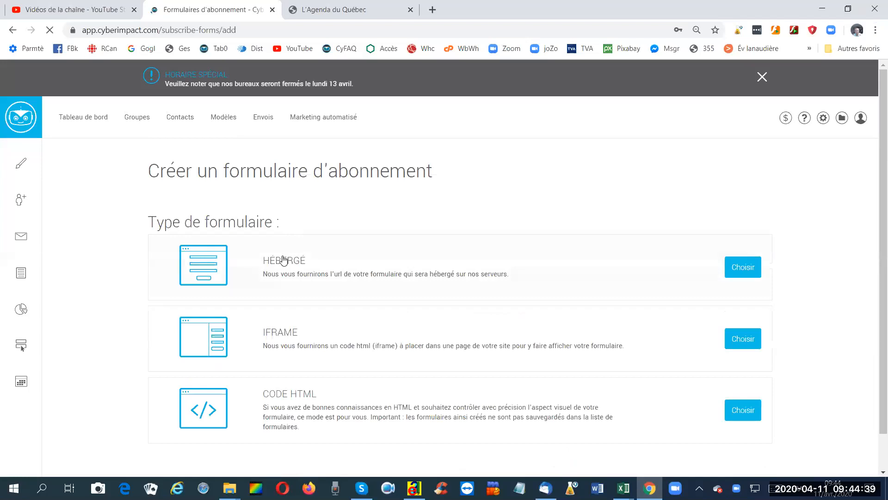
left_click(284, 260)
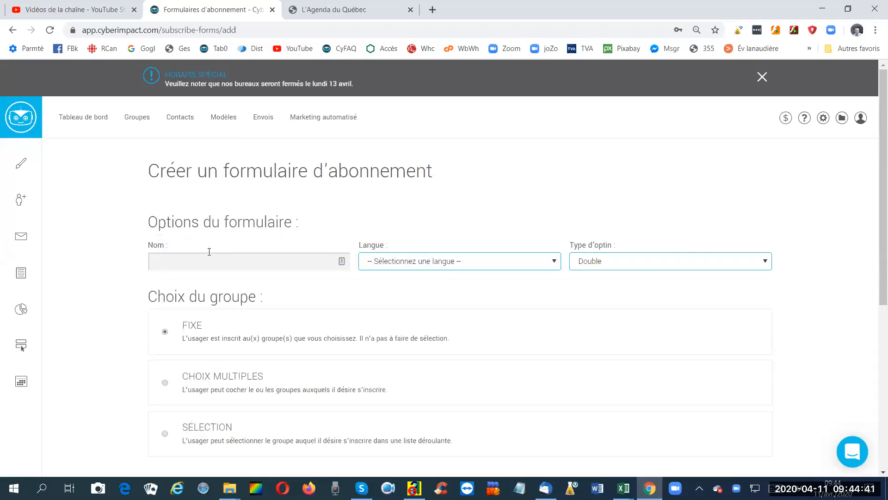
key("ctrl+v")
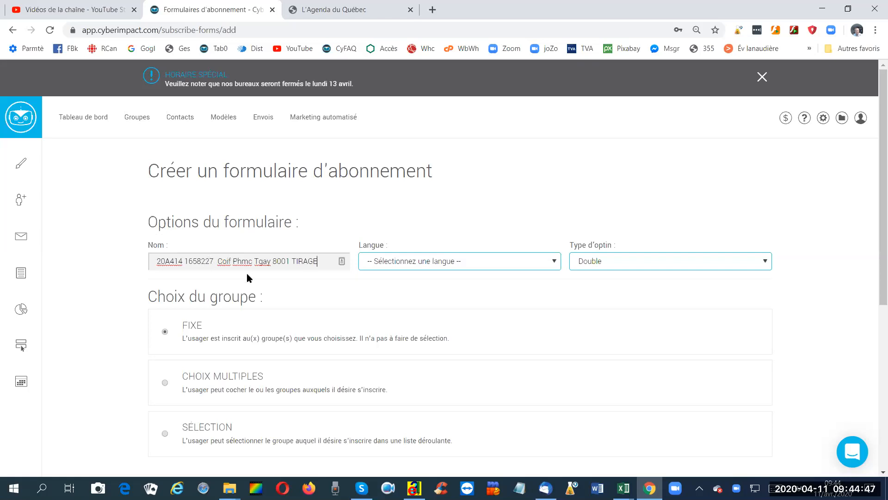
- Create a target group for the form using the copied 20A414 Coif Phmc Tgay 8001 TIRAGE name
scroll(245, 281, "down", 2)
scroll(266, 276, "down", 2)
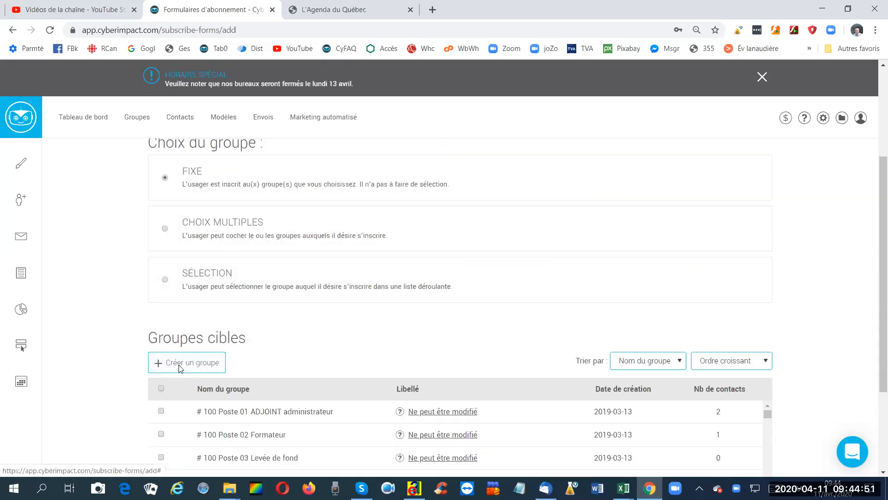
left_click(180, 365)
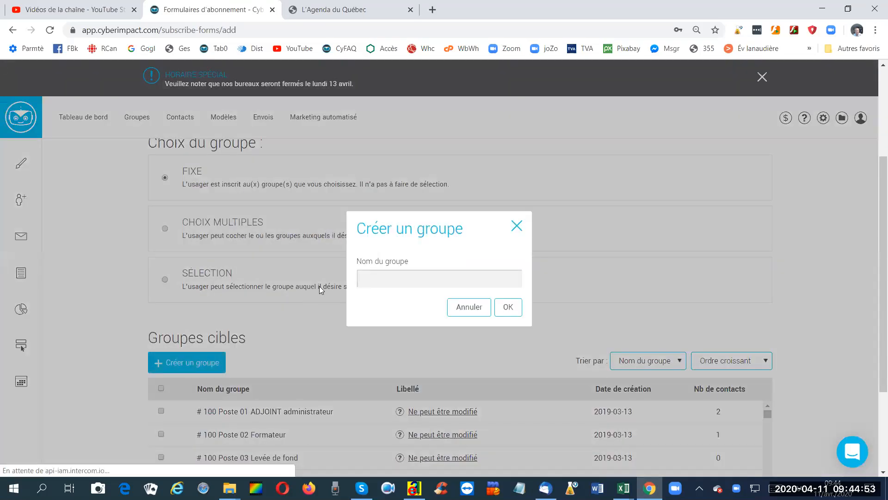
key("ctrl+v")
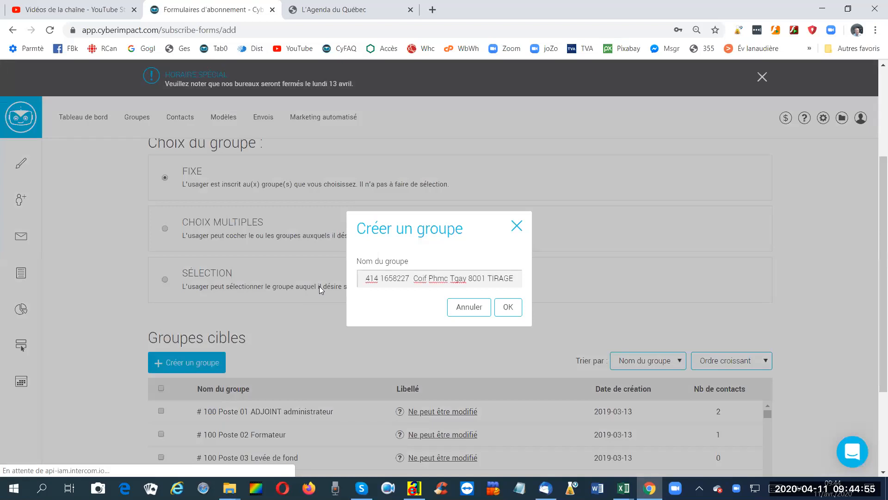
key("Home")
type("20A")
left_click(509, 309)
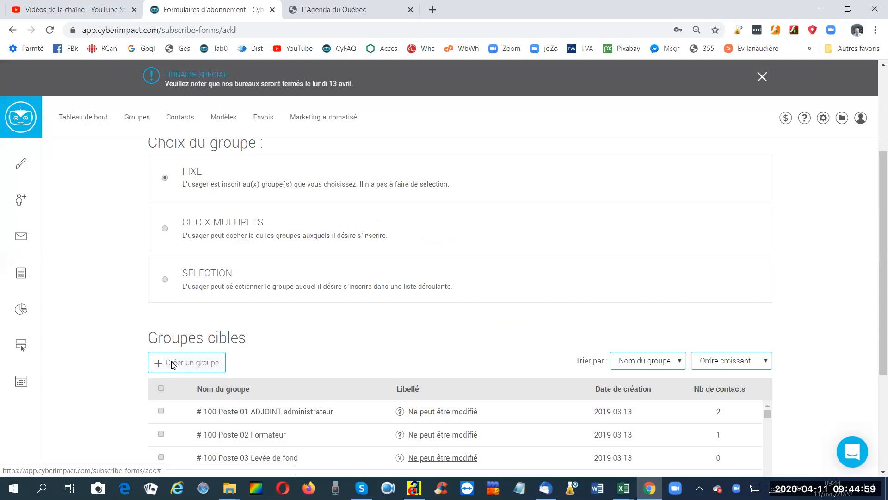
- Create another target group from the copied name, with its ending changed to TIRAGES
left_click(173, 364)
key("ctrl+v")
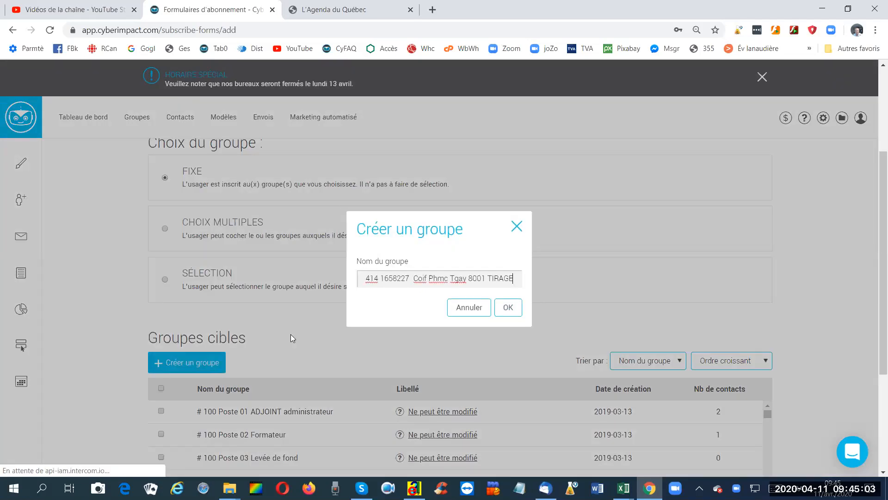
type("S")
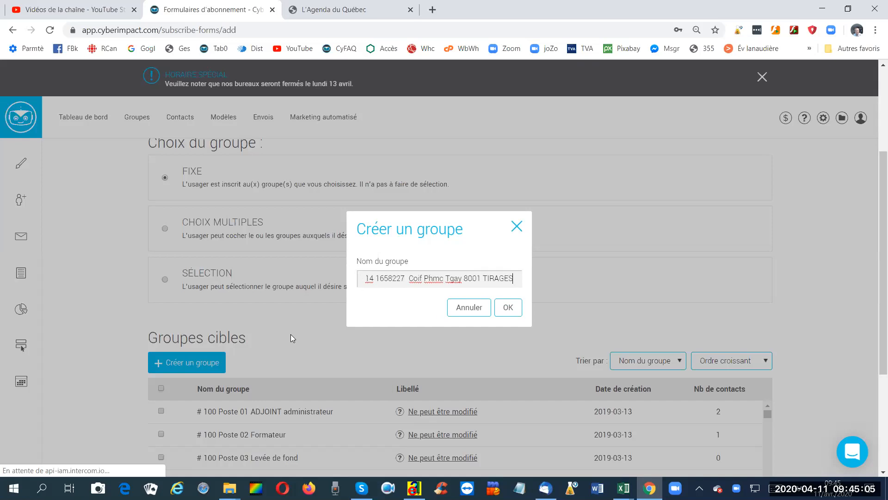
left_click(508, 307)
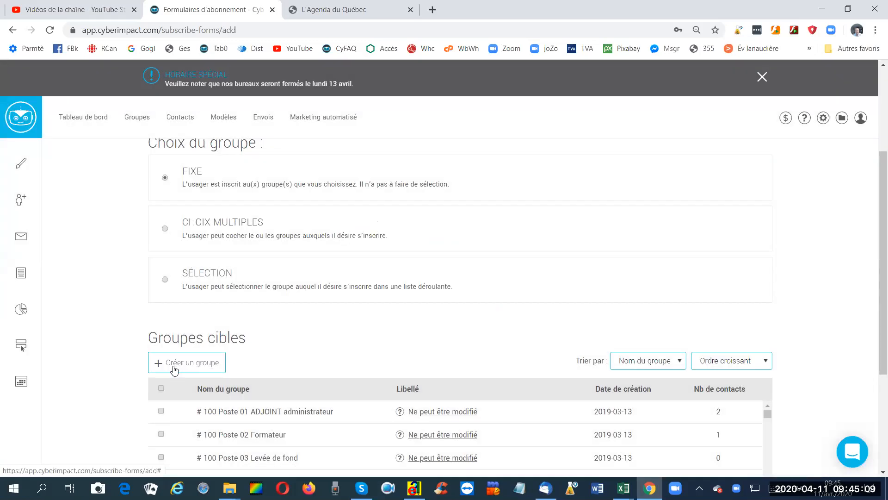
- Create a target group from the copied name, replacing the final word TIRAGE with TOTAL
left_click(173, 365)
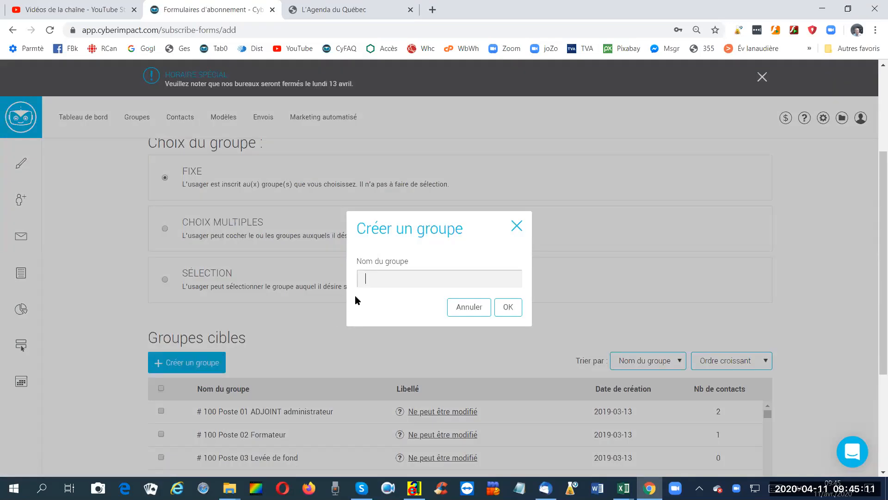
key("ctrl+v")
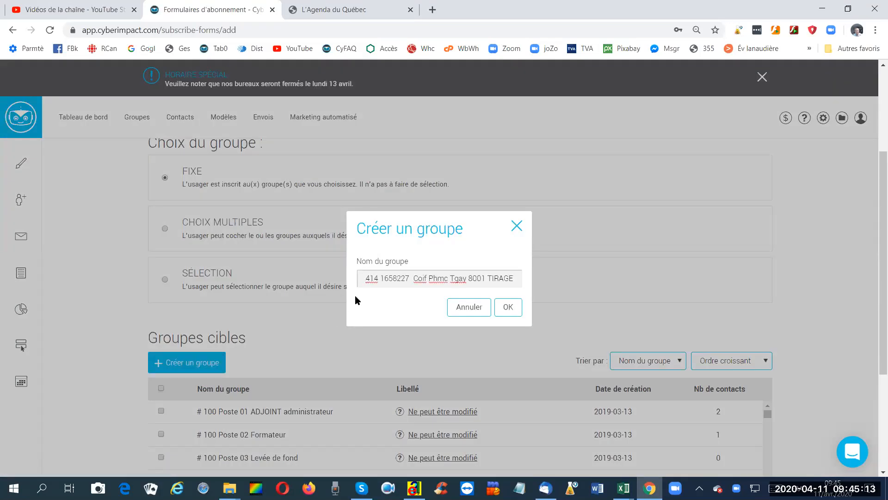
key("Home")
type("20A")
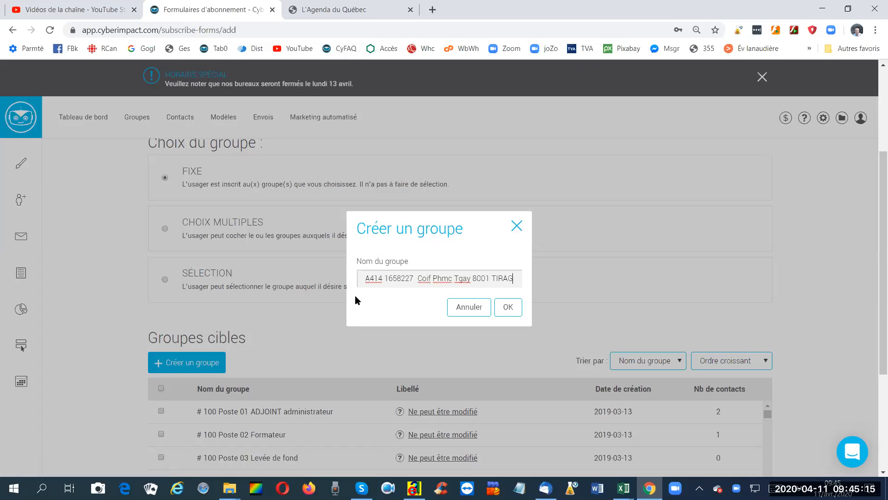
type("OT")
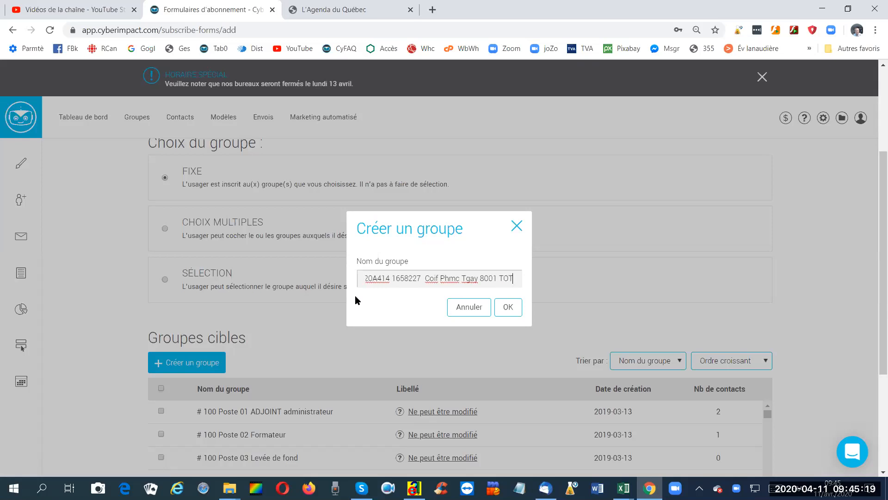
type("AL")
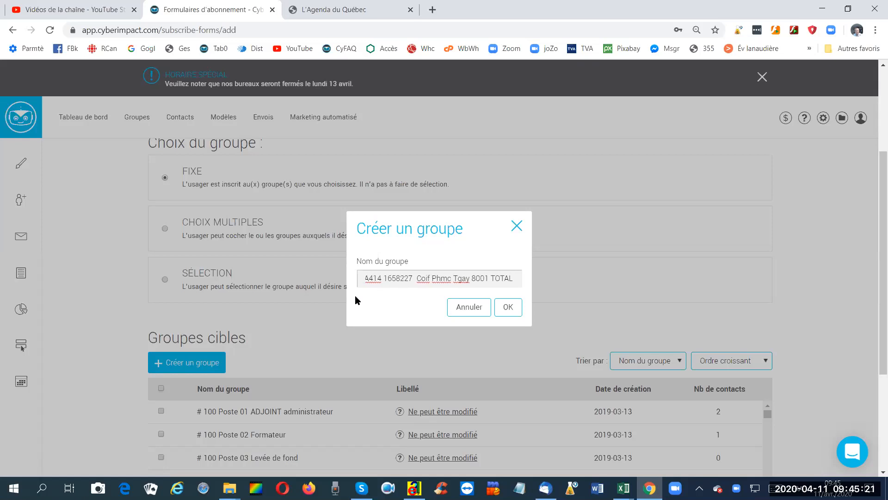
left_click(509, 307)
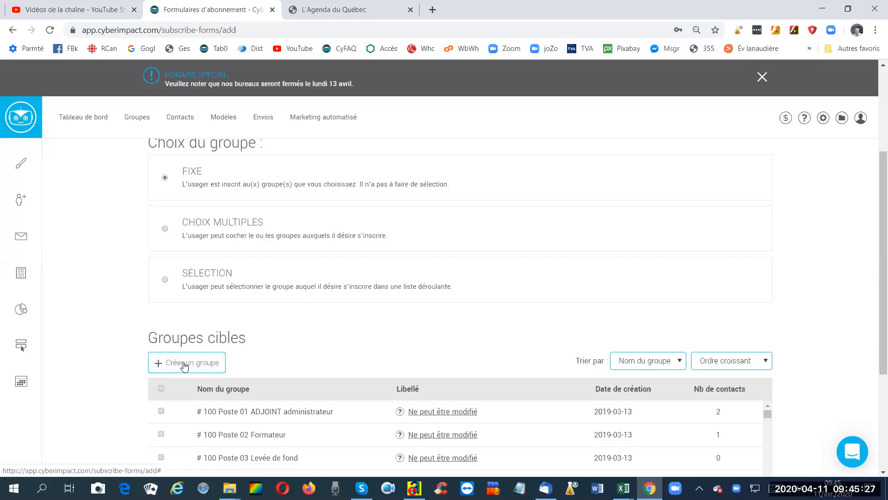
- Create a target group from the copied name, replacing the final word TIRAGE with MAGASIN
left_click(202, 362)
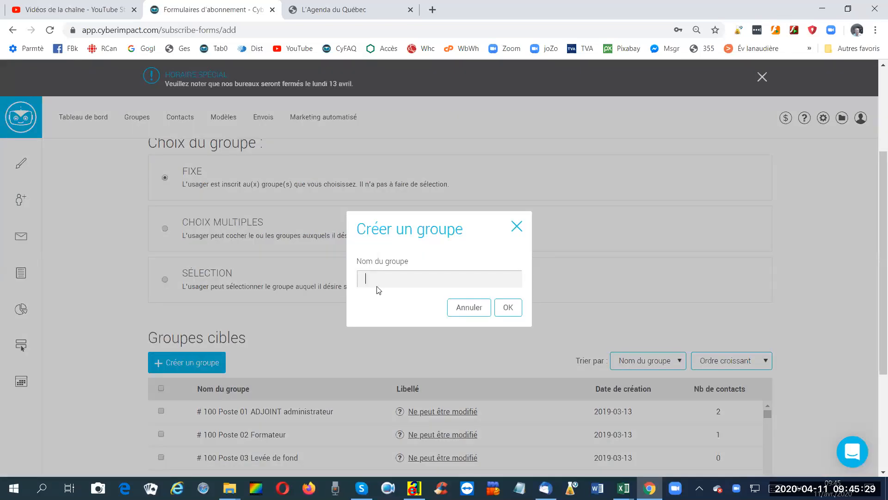
key("ctrl+v")
key("Home")
type("20A")
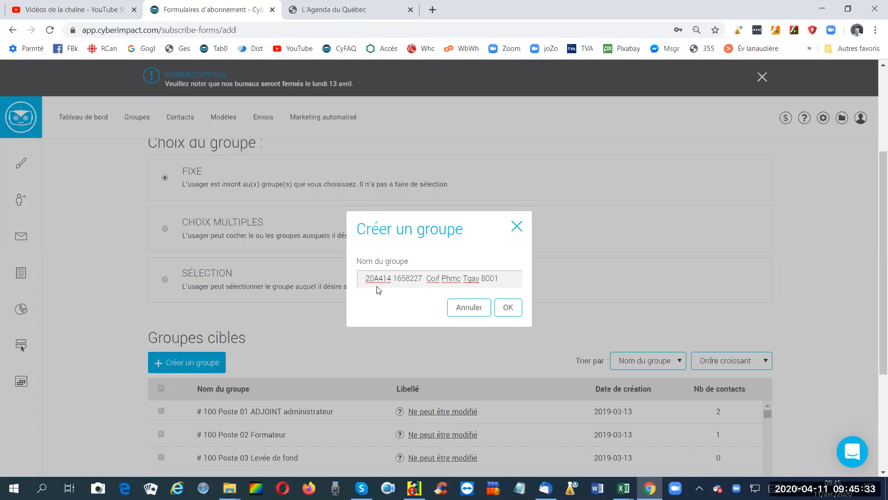
type("MAGA")
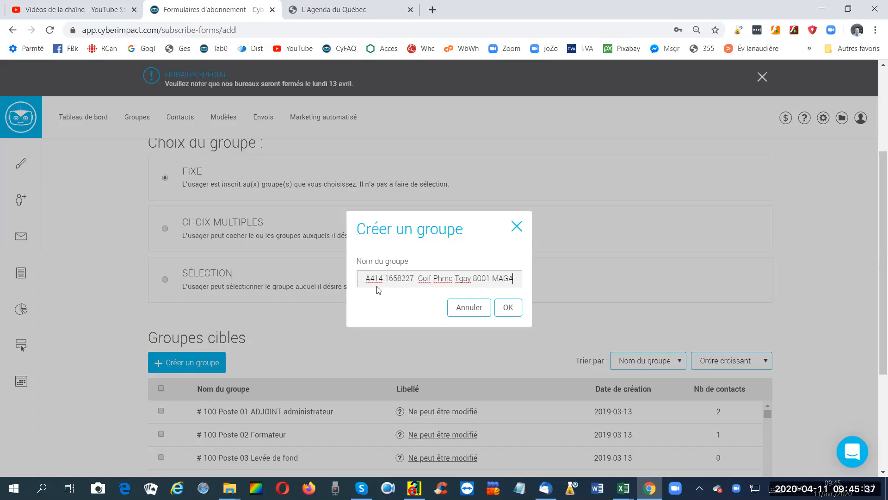
type("SIN")
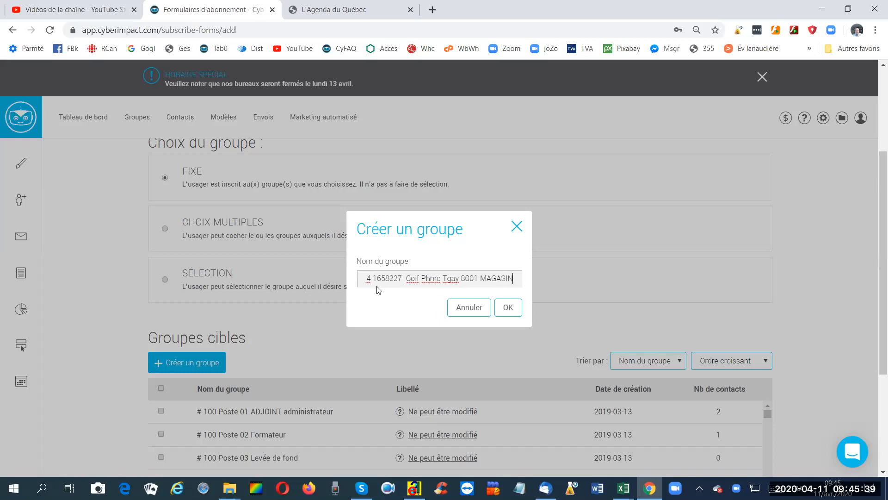
left_click(508, 307)
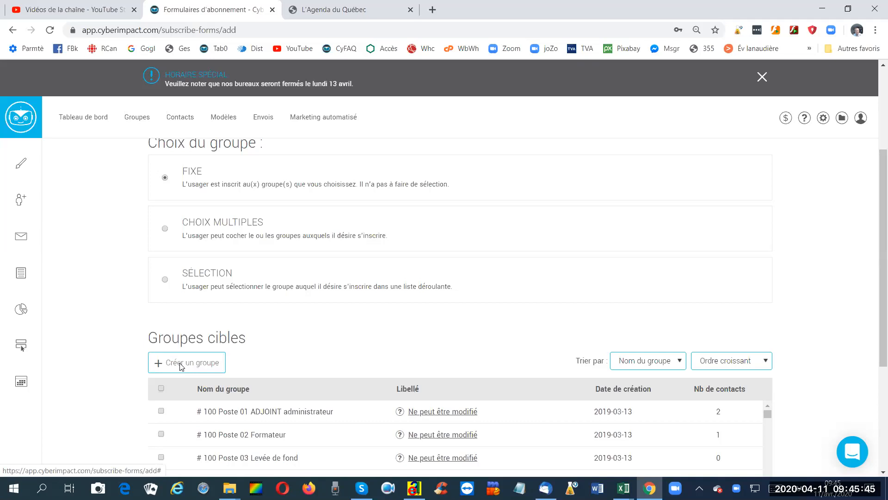
- Create a target group from the copied name, replacing the final word TIRAGE with RAPIDE
left_click(181, 365)
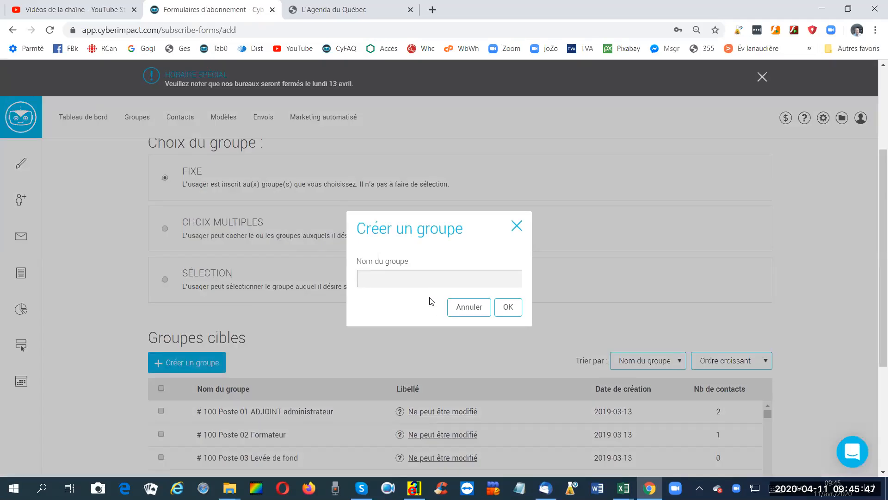
key("ctrl+v")
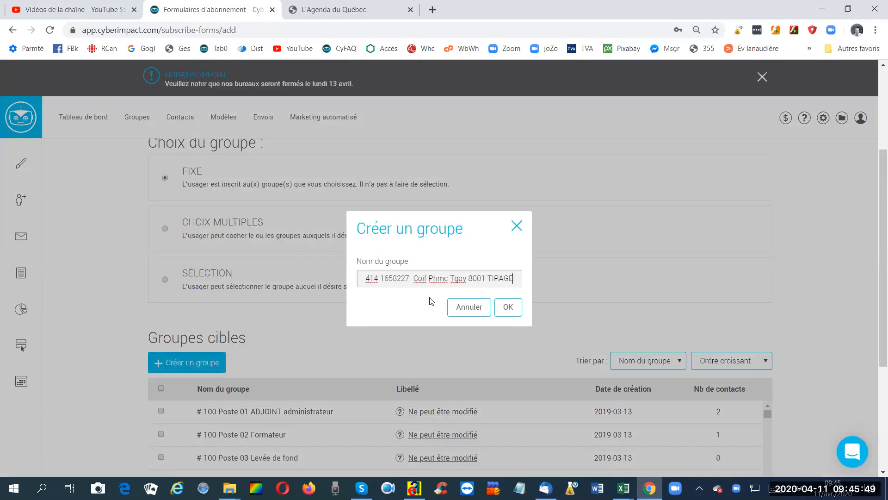
key("Home")
type("20A")
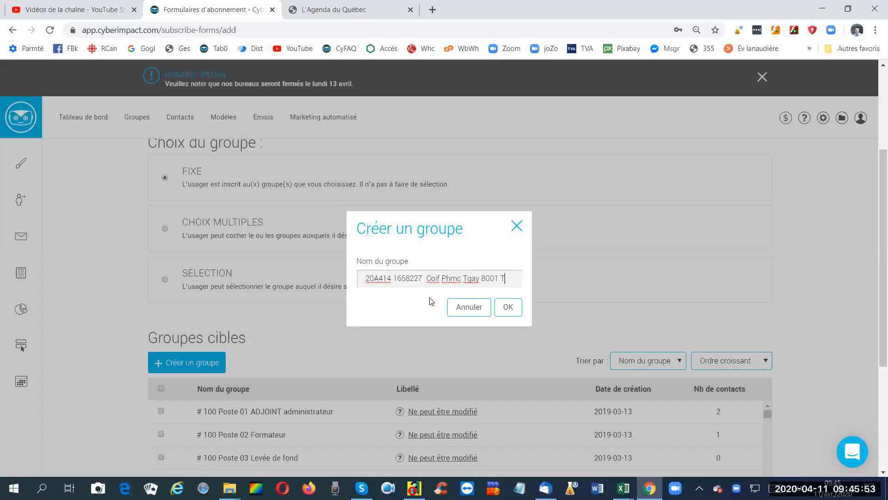
key("BackSpace")
type("RAP")
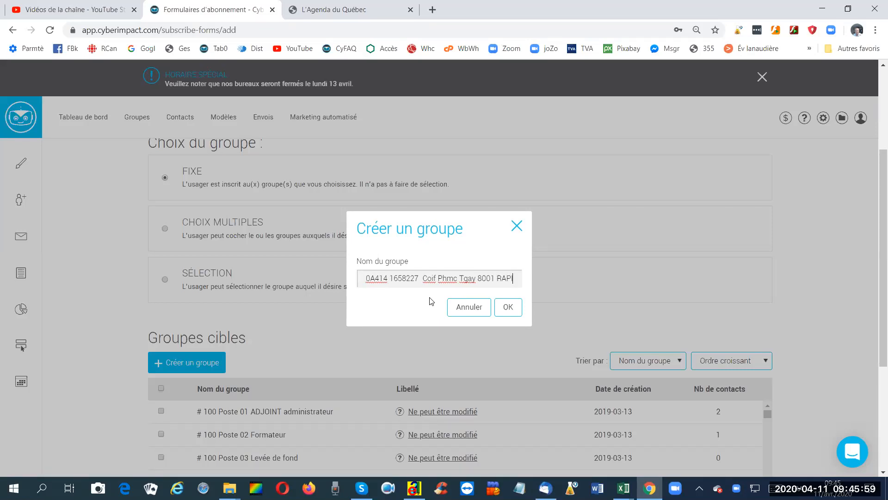
type("IDE")
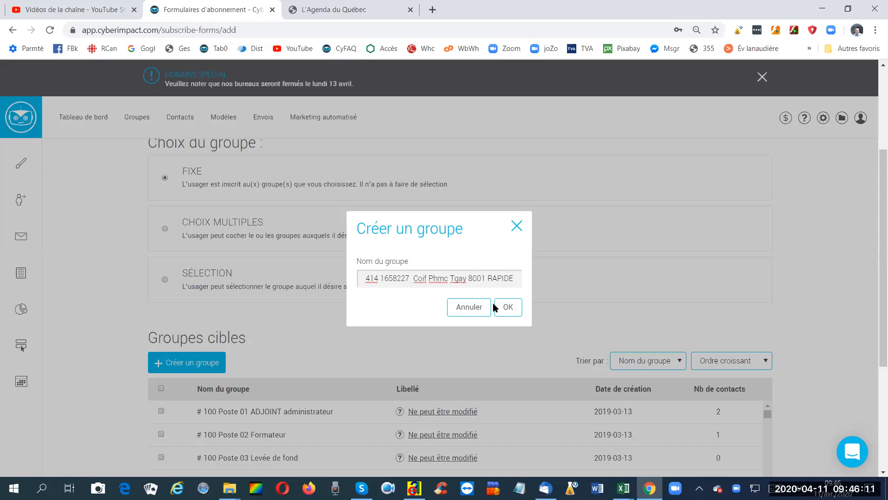
left_click(510, 307)
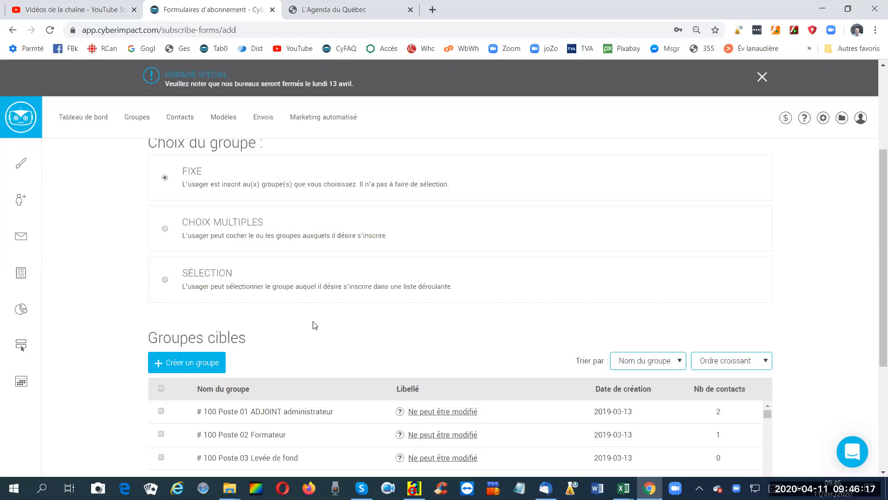
- Remove the RAPIDE and TIRAGES groups from the form's selected target groups
scroll(314, 325, "down", 1)
scroll(303, 314, "up", 2)
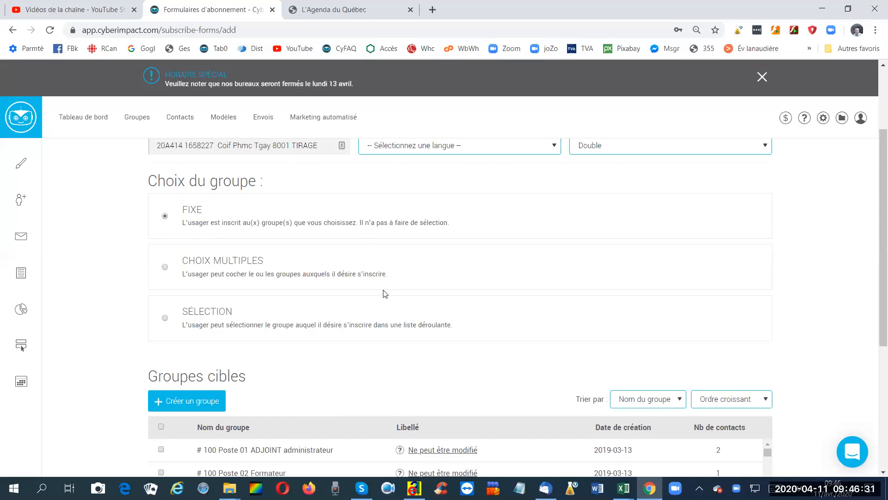
scroll(383, 293, "down", 6)
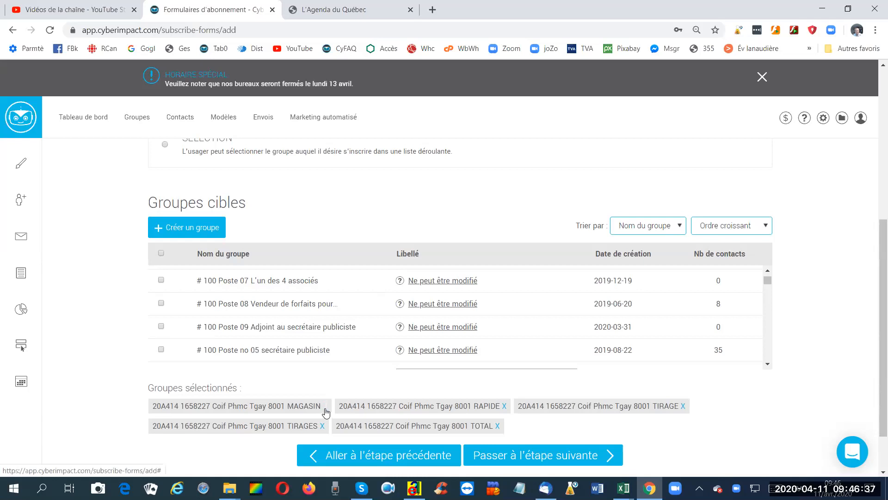
left_click(503, 407)
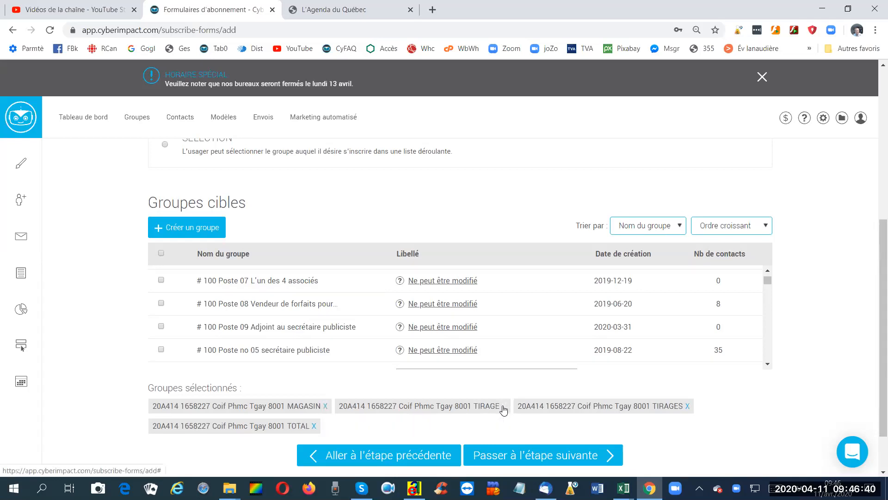
left_click(689, 407)
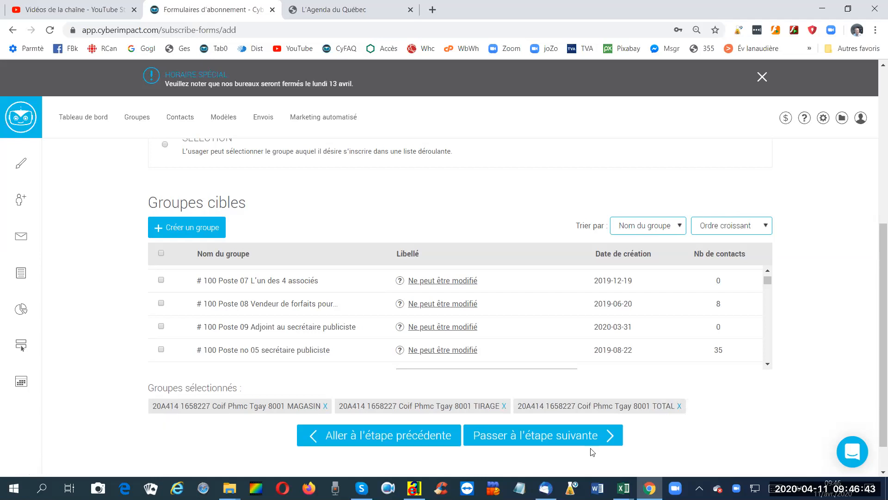
- Set the subscription form's language to Français
left_click(579, 441)
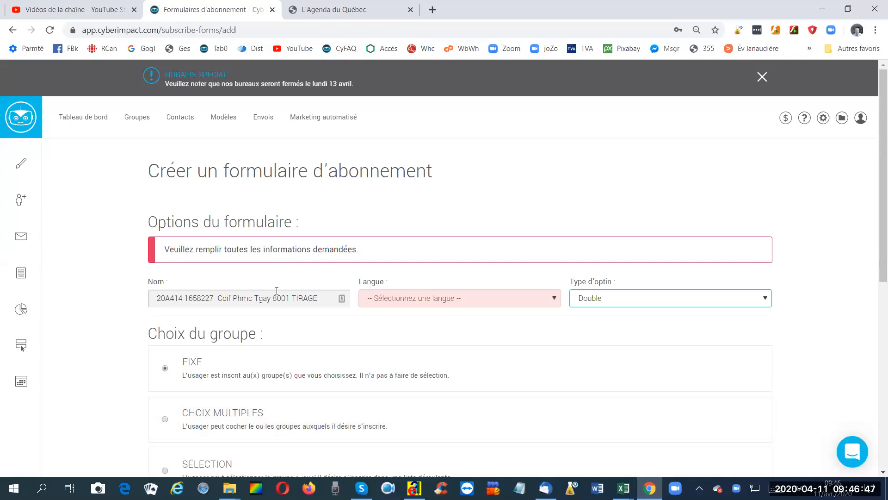
left_click(460, 303)
left_click(401, 337)
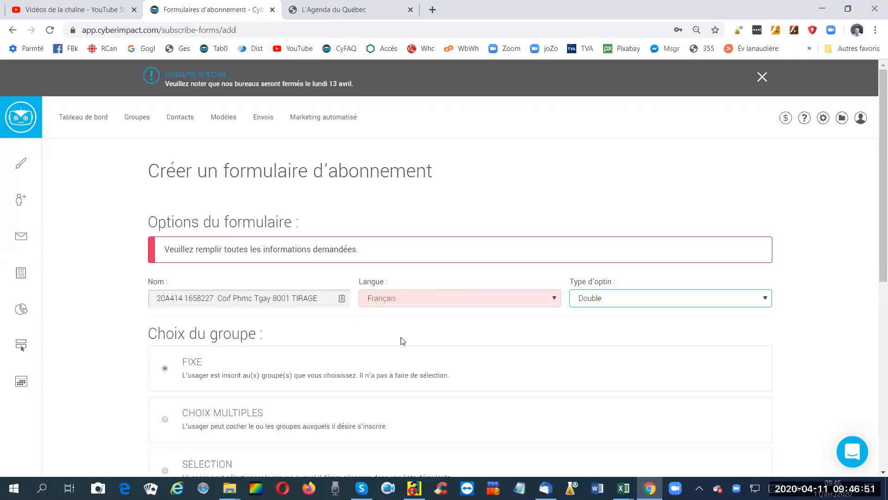
- Review the form's options, group choice and selected target groups, and continue to the form's field layout
scroll(462, 345, "down", 2)
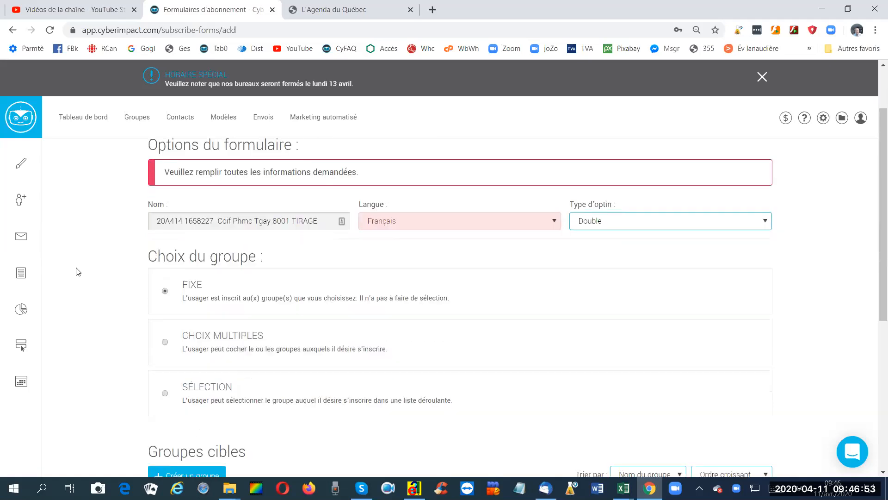
scroll(792, 417, "down", 6)
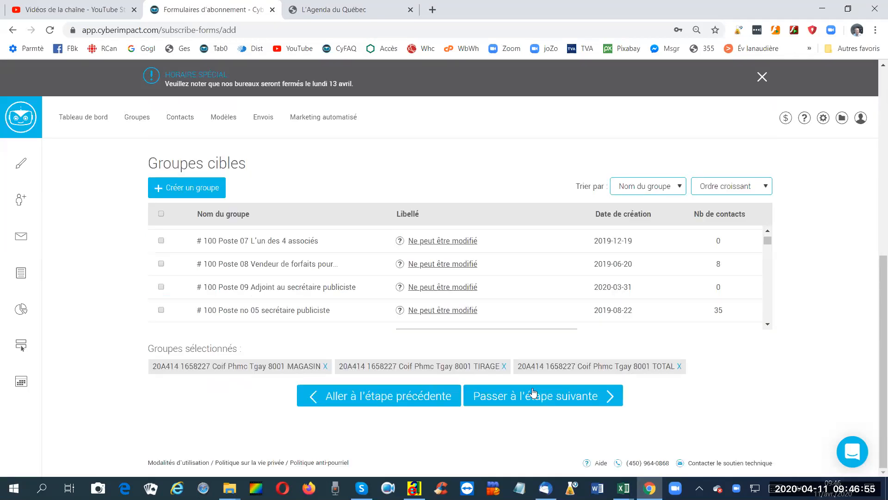
scroll(618, 345, "up", 5)
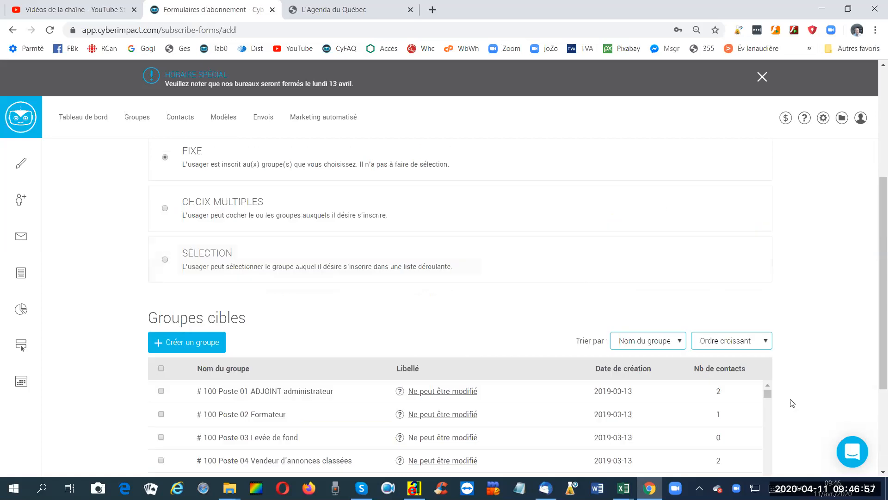
scroll(653, 342, "up", 3)
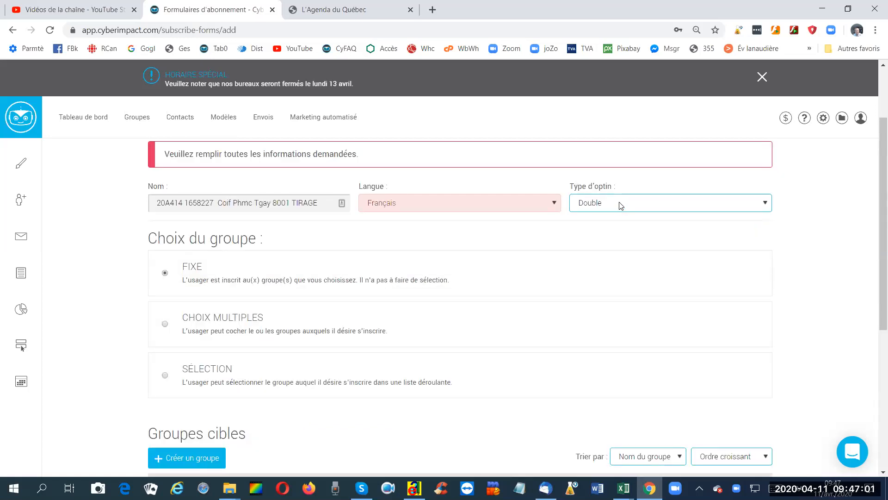
scroll(621, 204, "down", 4)
scroll(582, 379, "down", 1)
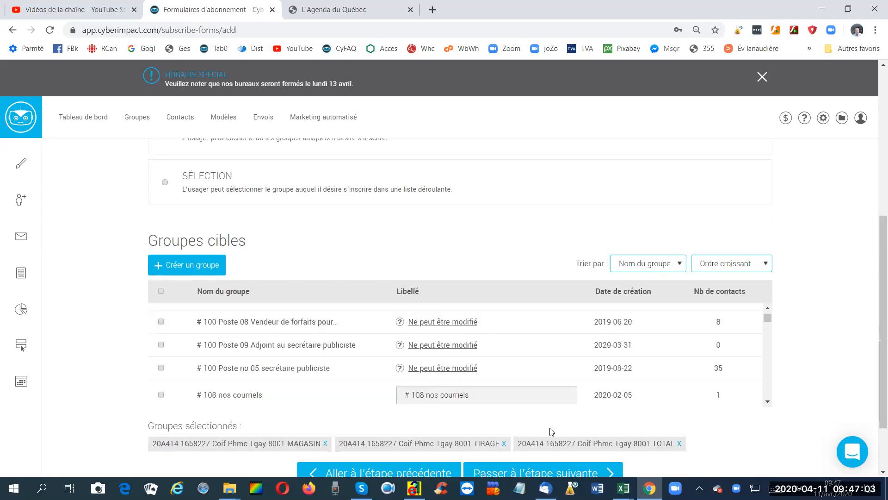
scroll(561, 395, "down", 1)
scroll(557, 348, "up", 6)
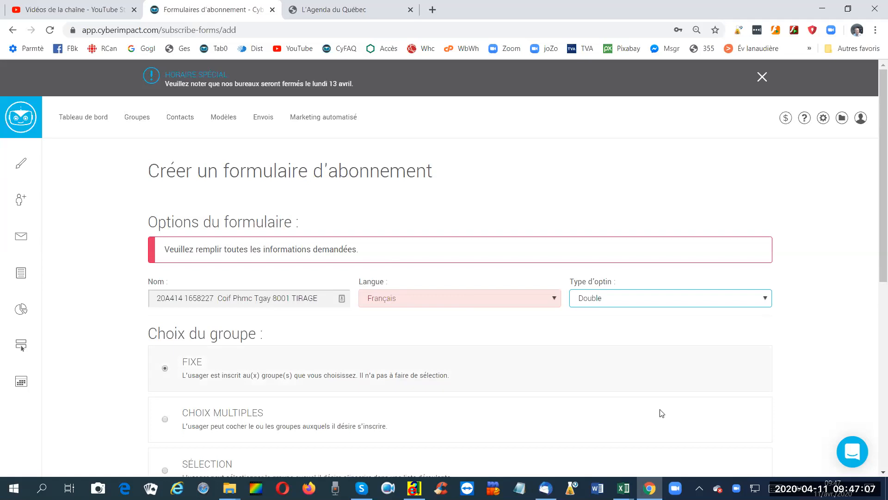
scroll(671, 444, "down", 7)
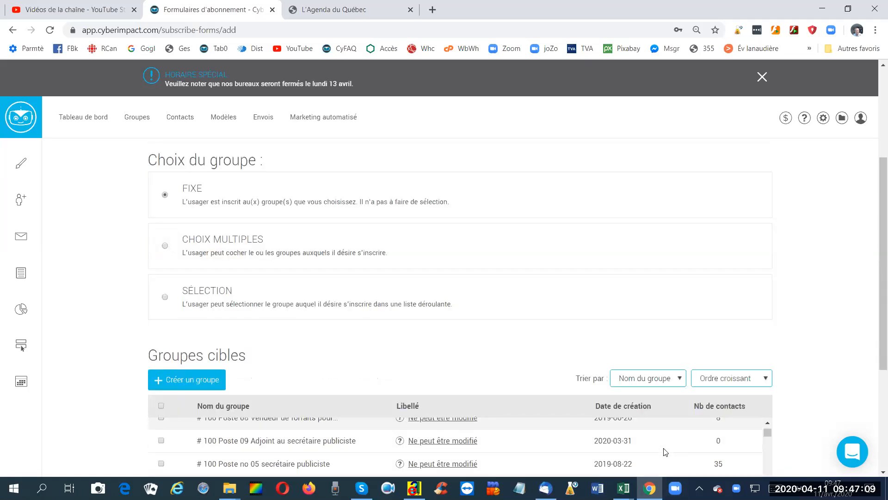
left_click(546, 398)
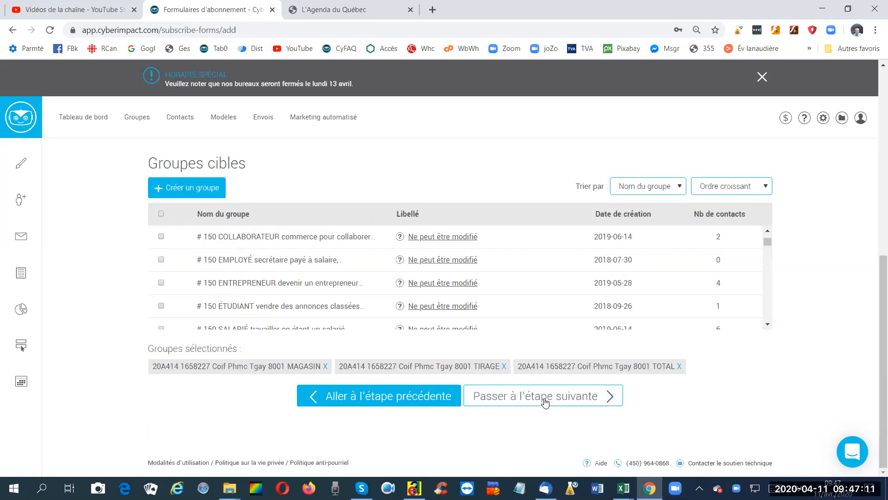
- Replace the form's title label "Formulaire d'abonnement" with the copied entry name ending in Coif Phmc Tgay 8001 TIRAGE
mouse_move(218, 259)
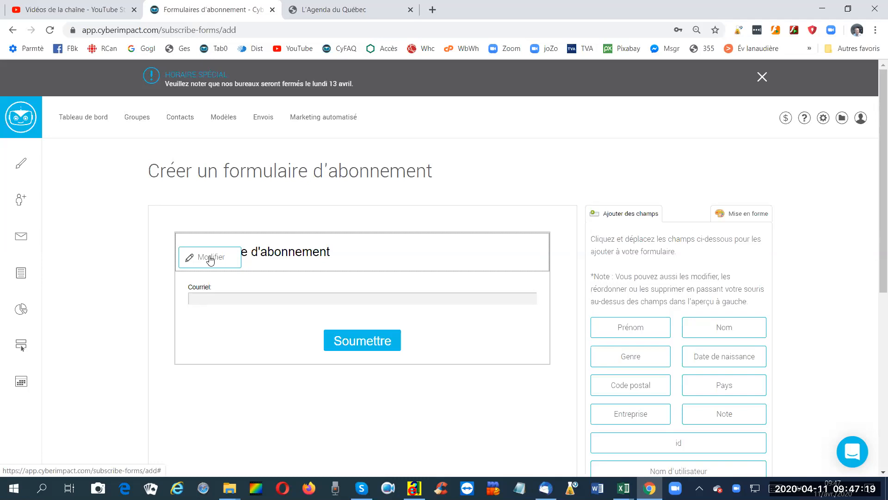
left_click(210, 258)
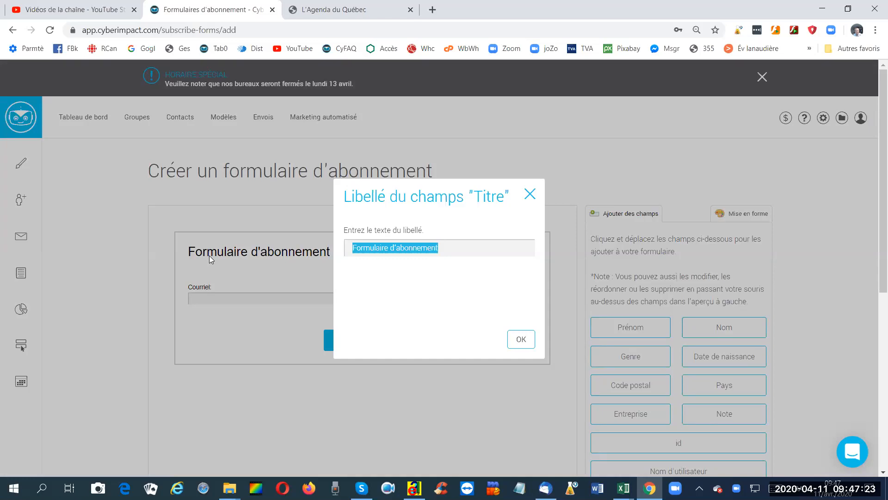
key("ctrl+v")
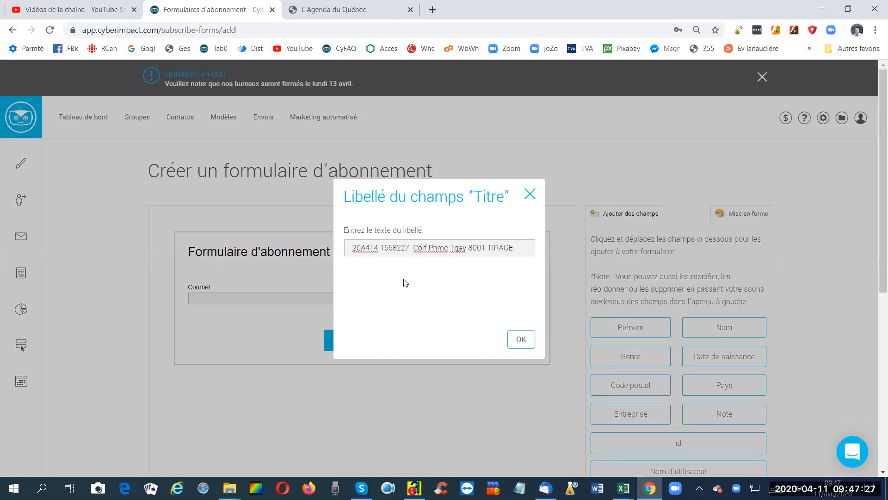
left_click(522, 340)
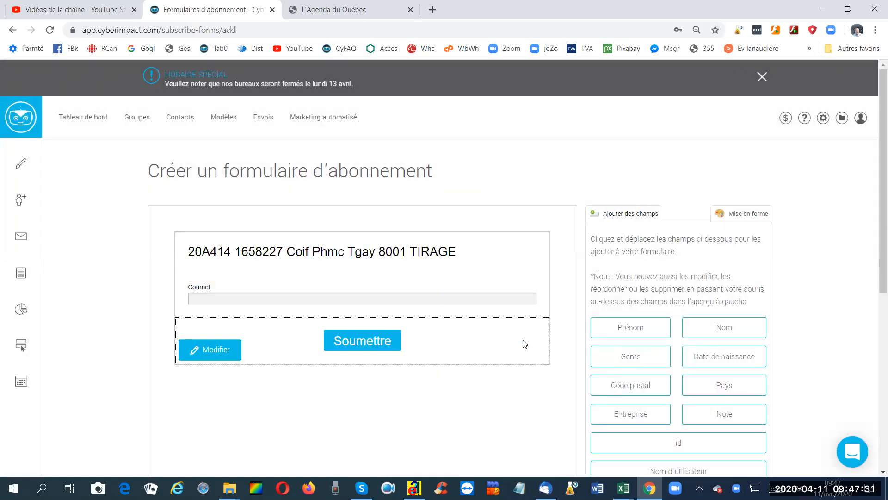
mouse_move(442, 258)
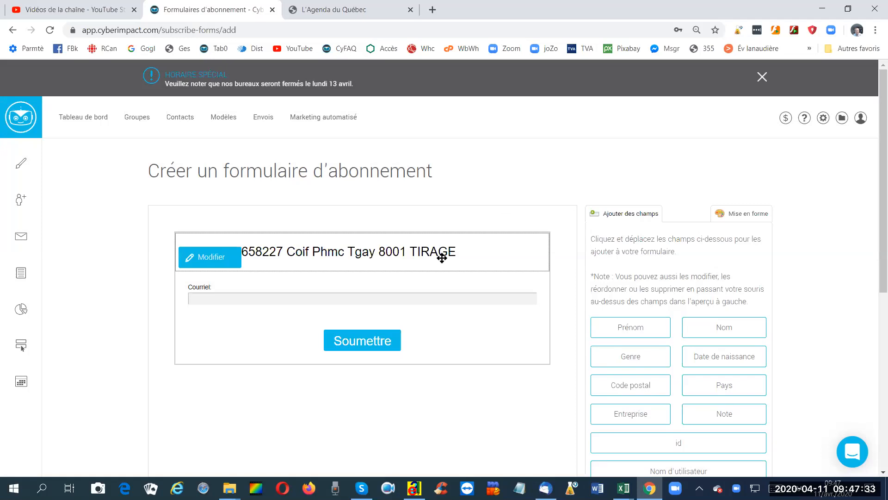